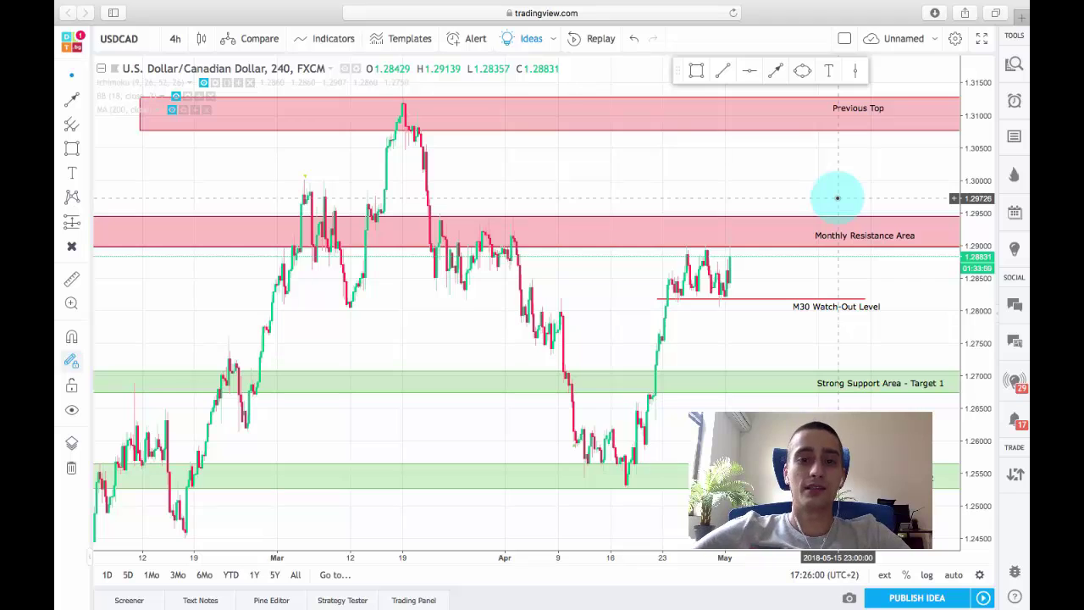
- Examine the marked resistance and support areas on the four-hour USDCAD chart
drag(976, 149, 975, 213)
click(854, 206)
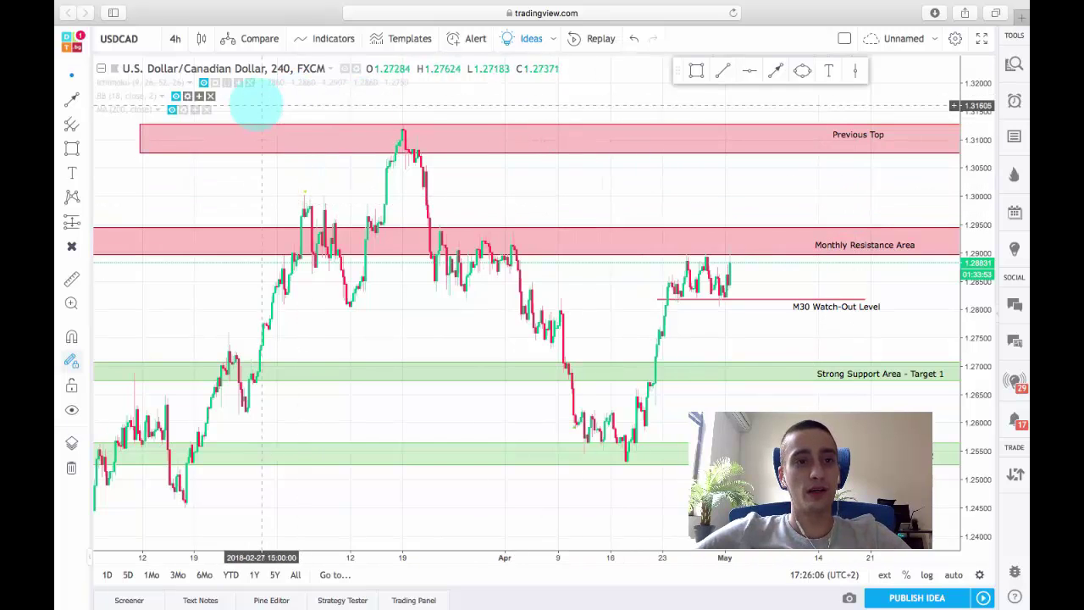
click(581, 171)
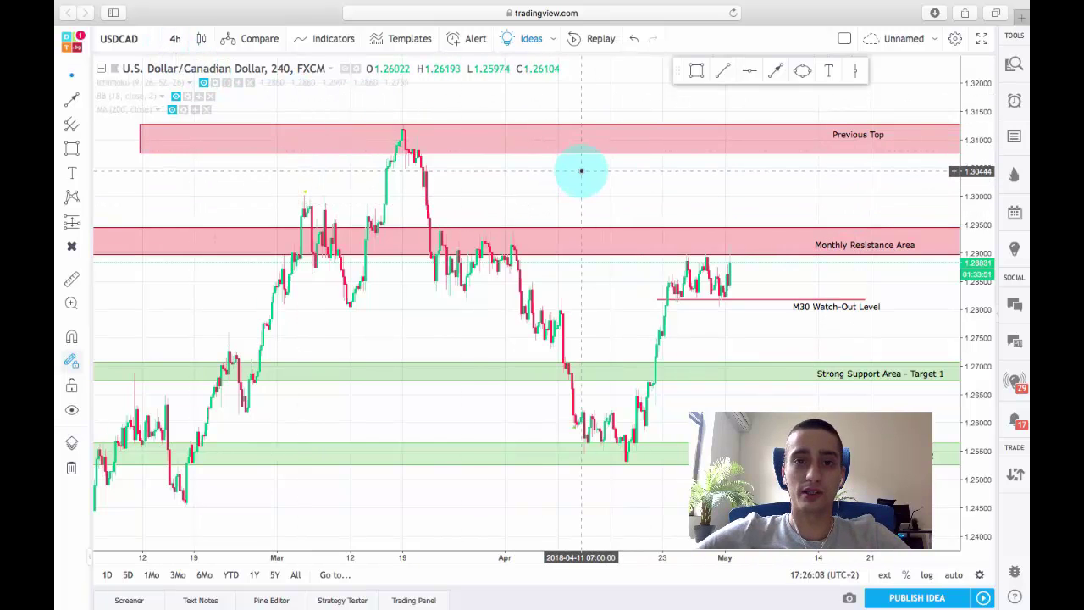
drag(675, 201, 703, 200)
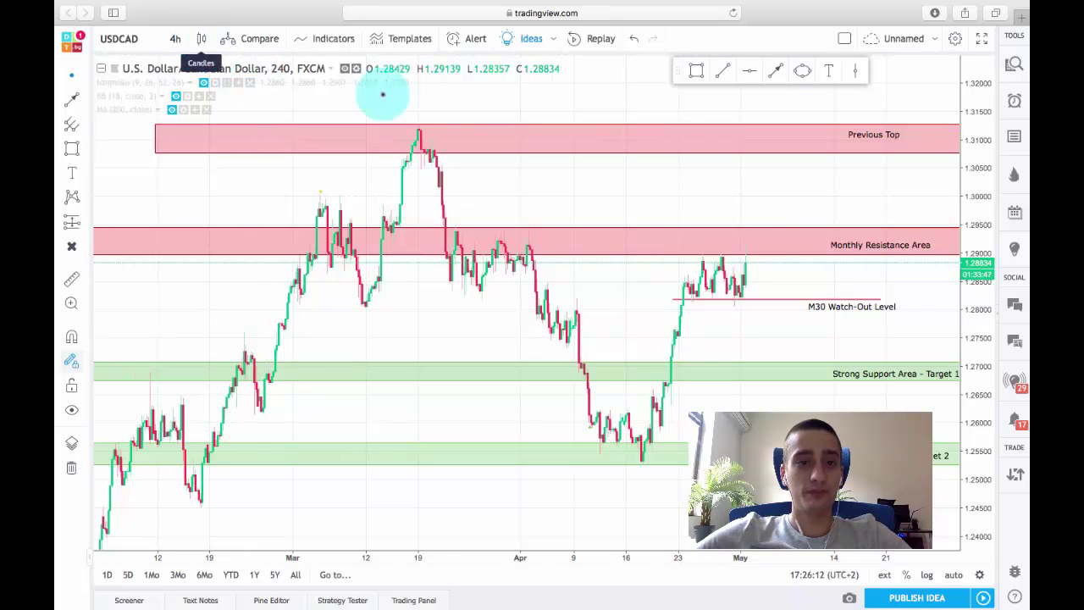
drag(725, 206, 735, 201)
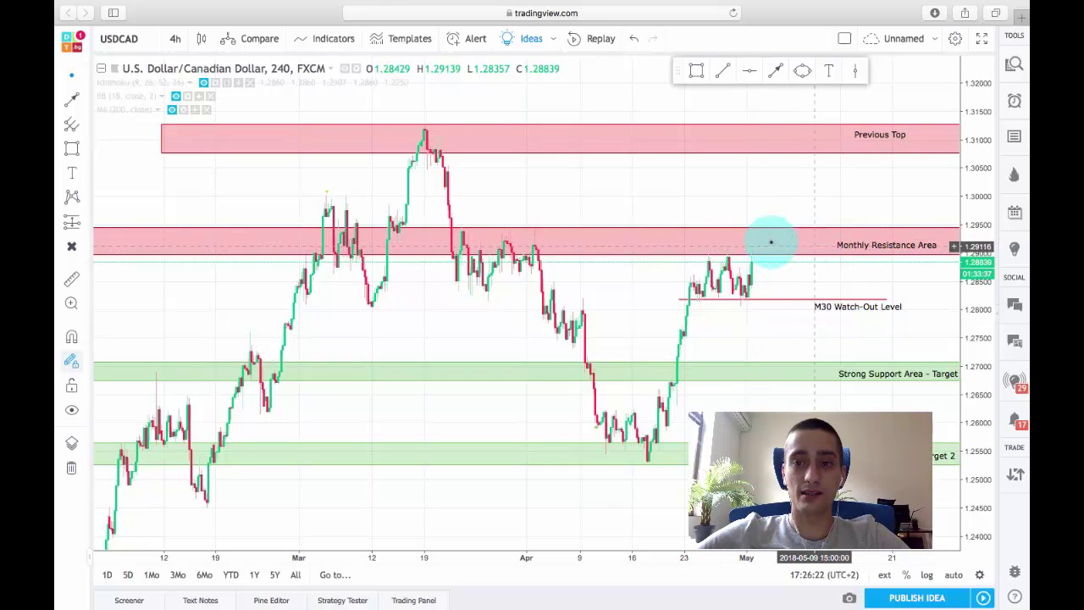
drag(717, 209, 700, 207)
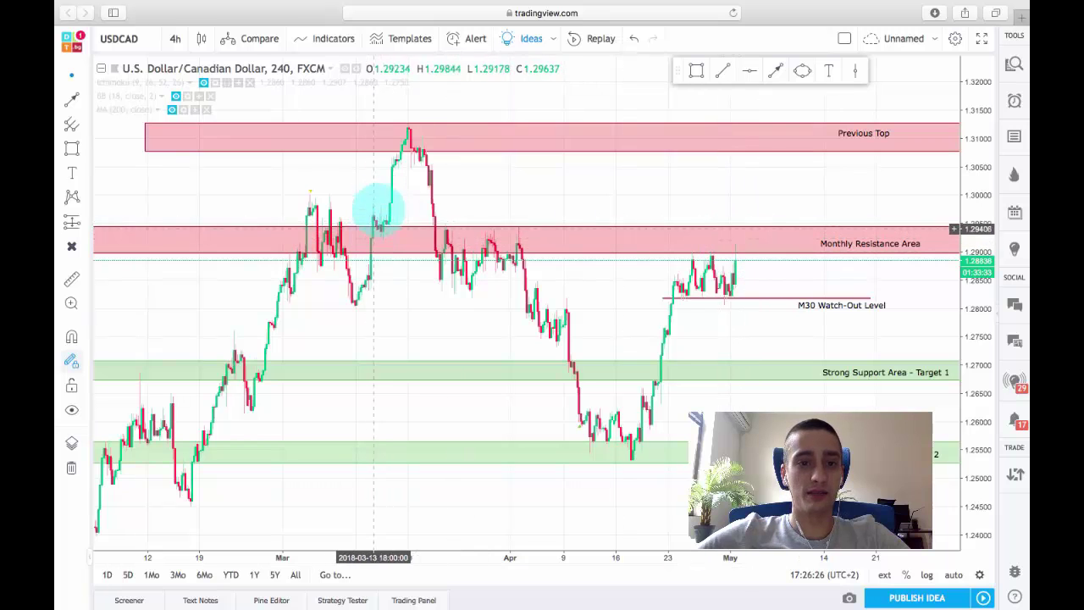
- Switch the chart to the 1 month timeframe and examine the 2015–2018 price history around the Monthly Resistance Area
click(175, 38)
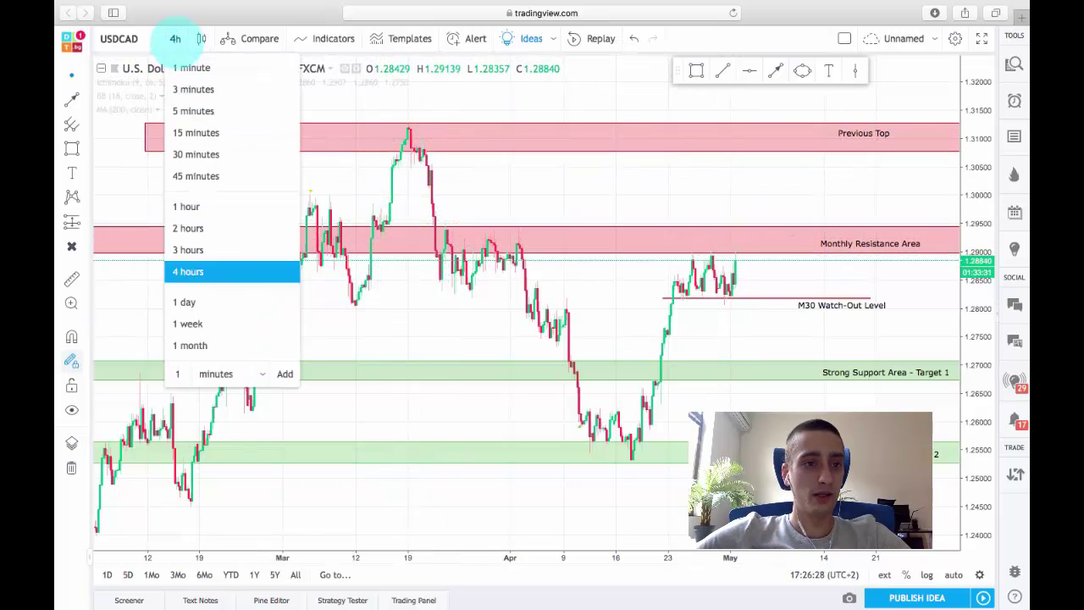
click(203, 347)
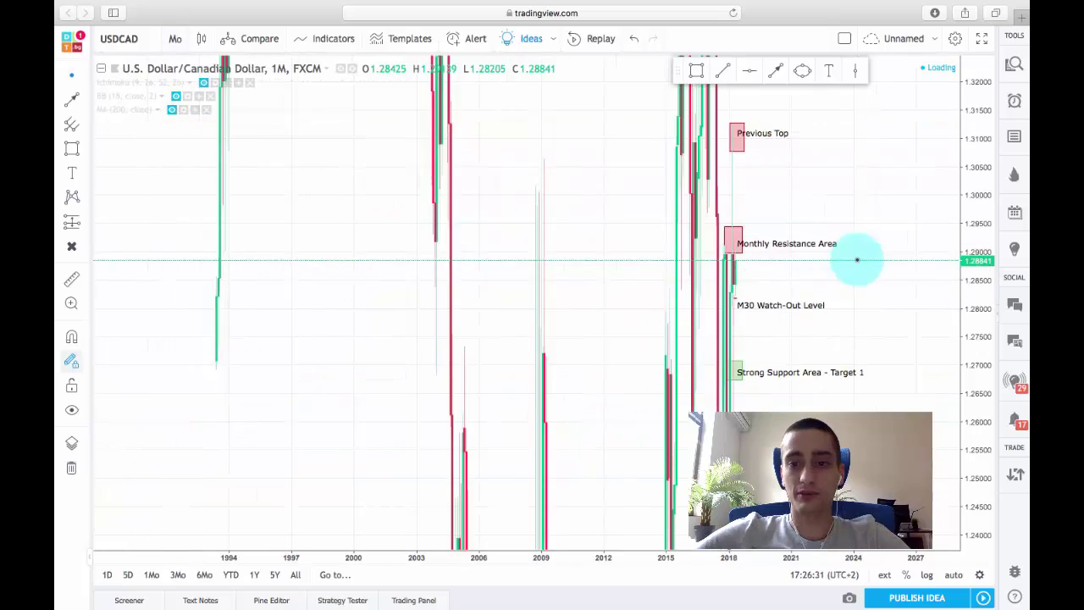
drag(974, 145, 963, 502)
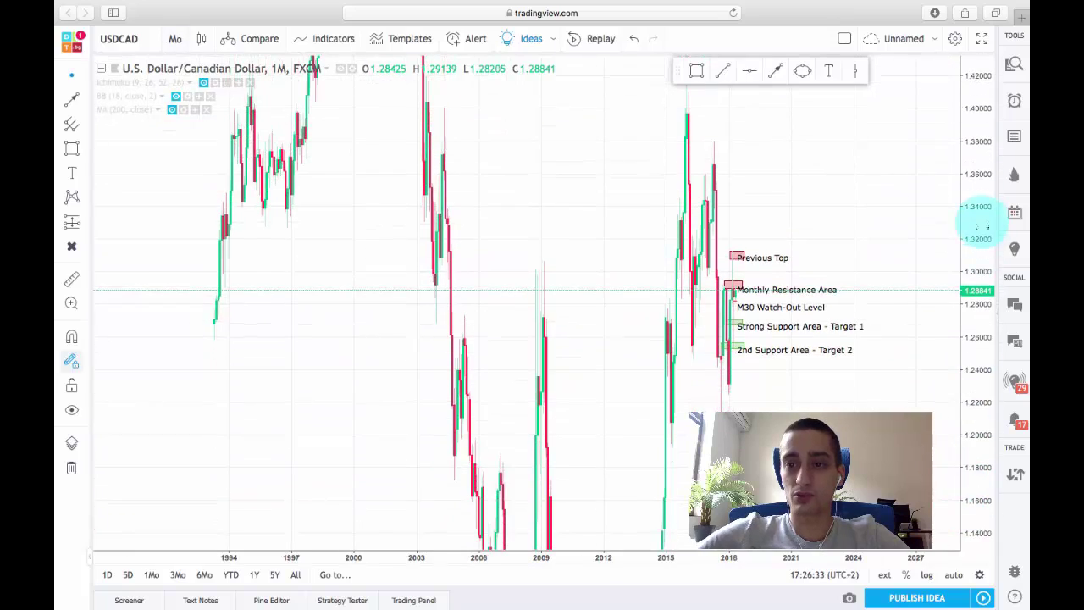
drag(983, 219, 972, 391)
scroll(904, 361, down, 2)
scroll(896, 353, up, 9)
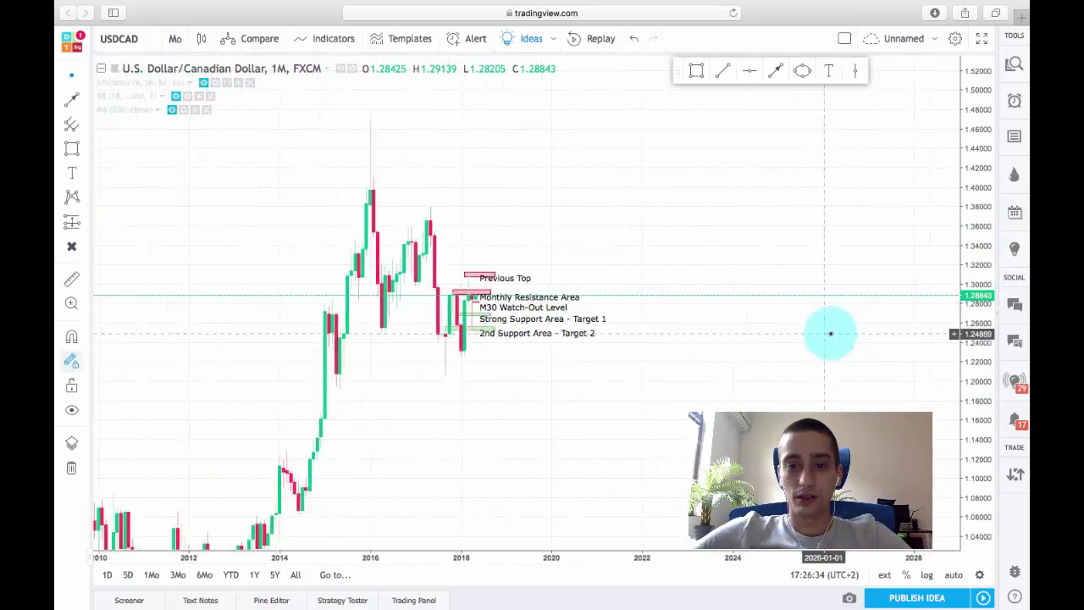
scroll(826, 332, up, 10)
drag(423, 379, 806, 356)
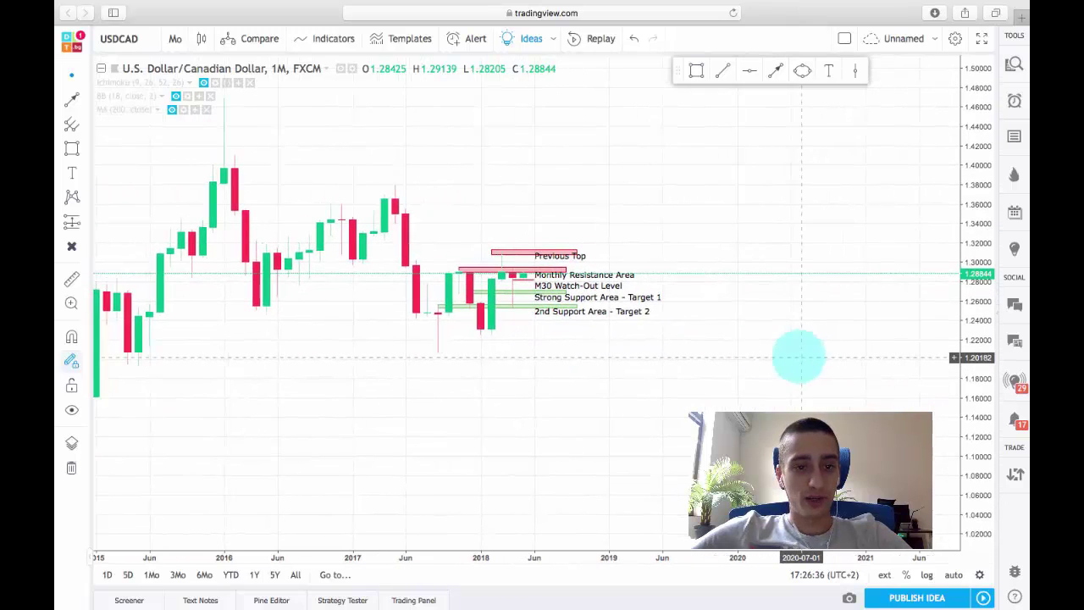
drag(982, 375, 982, 220)
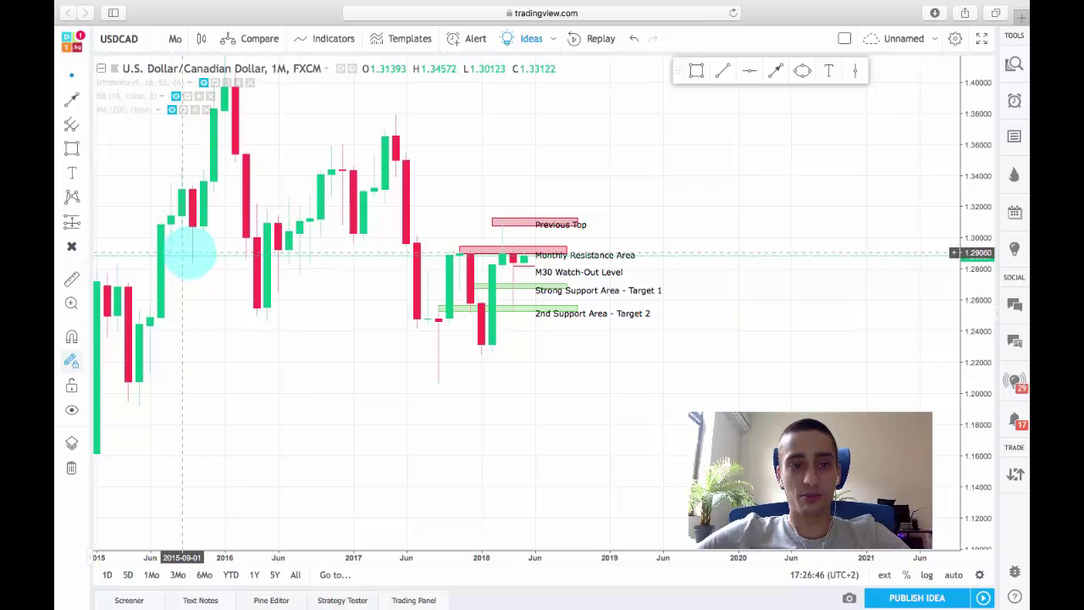
drag(313, 369, 441, 373)
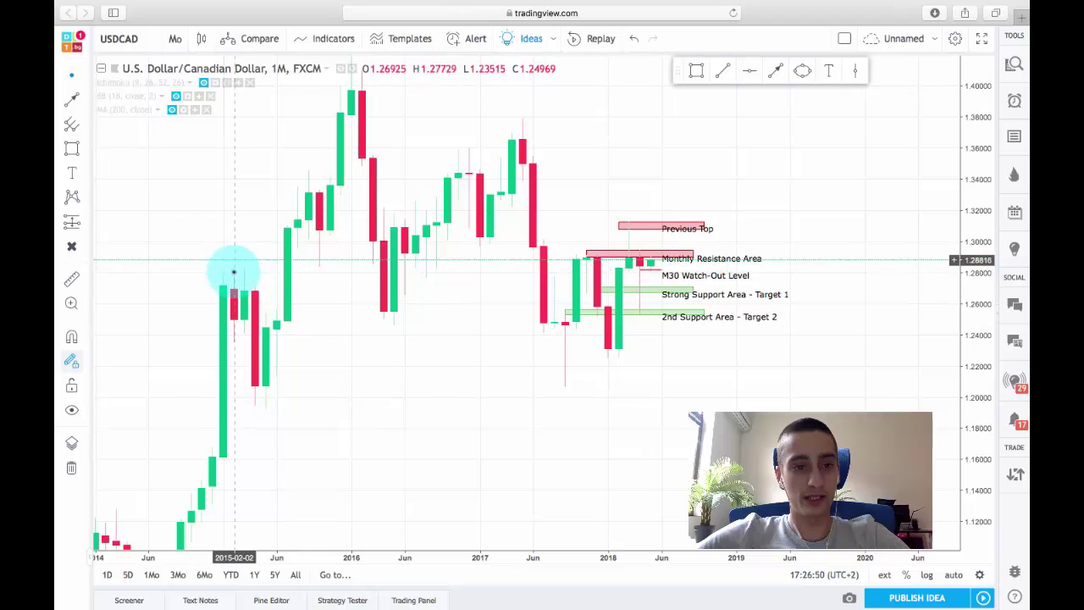
drag(447, 282, 416, 302)
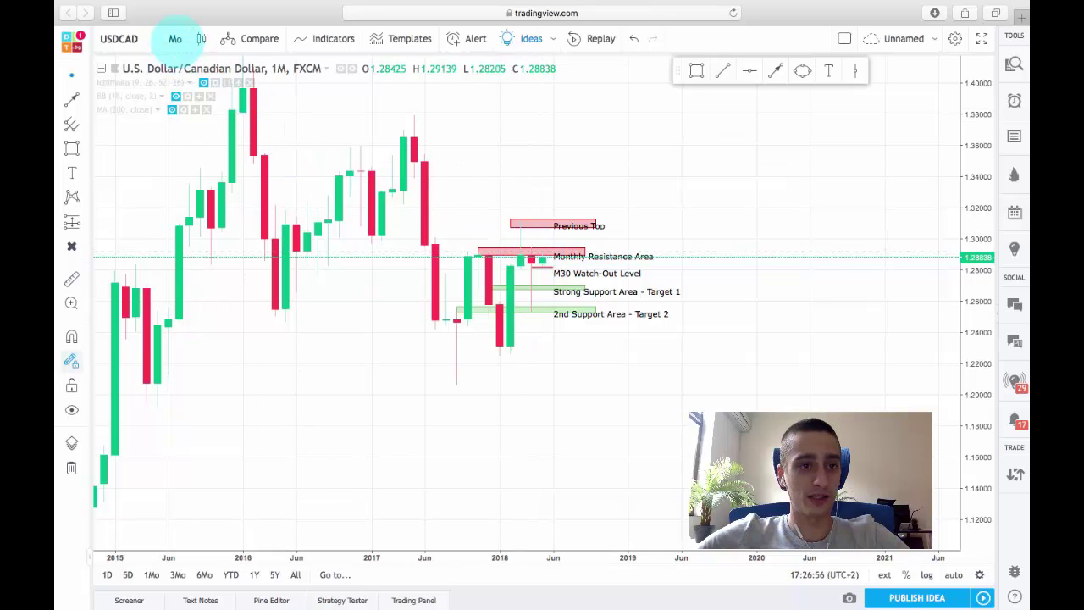
- Set the chart timeframe to 4 hours and rescale it around the latest candles and marked zones
click(174, 38)
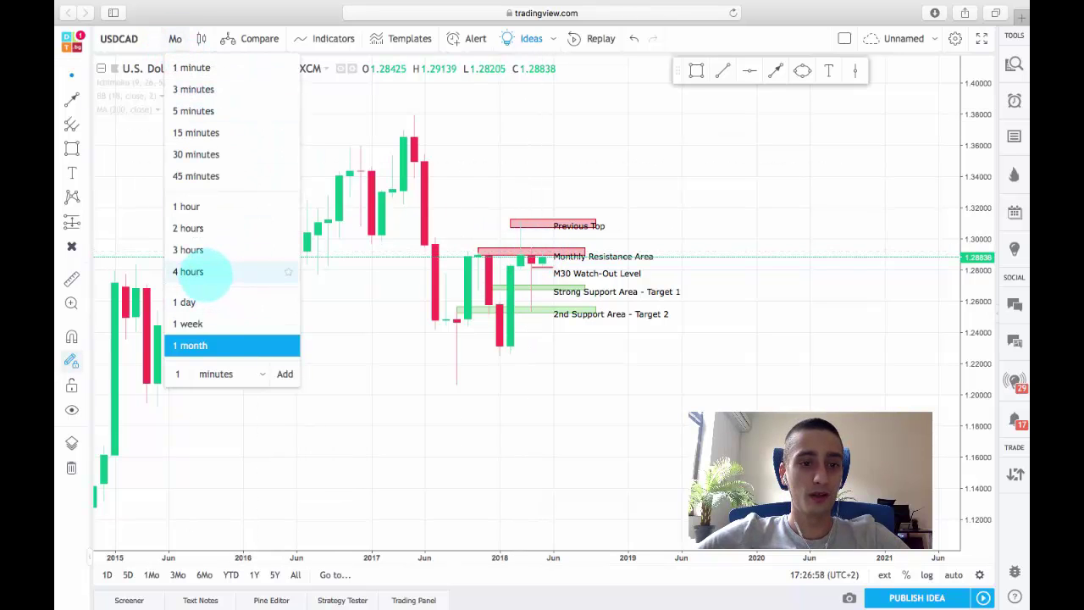
click(188, 271)
drag(967, 431, 983, 169)
drag(972, 361, 976, 220)
scroll(680, 254, down, 5)
drag(762, 369, 712, 458)
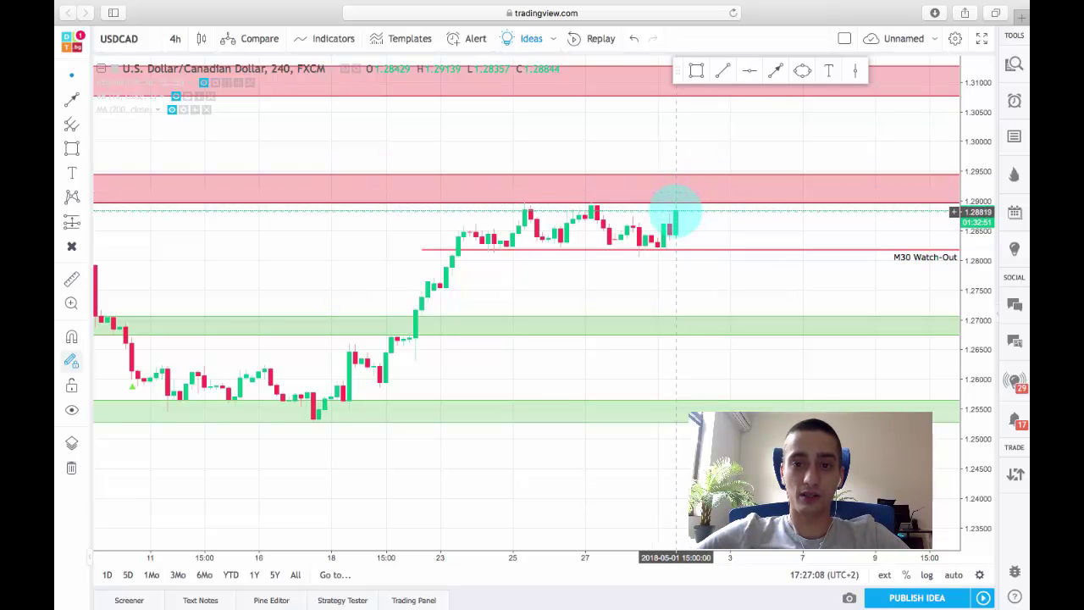
- Examine the recent price action between the M30 Watch-Out Level and the Monthly Resistance Area, up to the Previous Top
scroll(885, 283, down, 3)
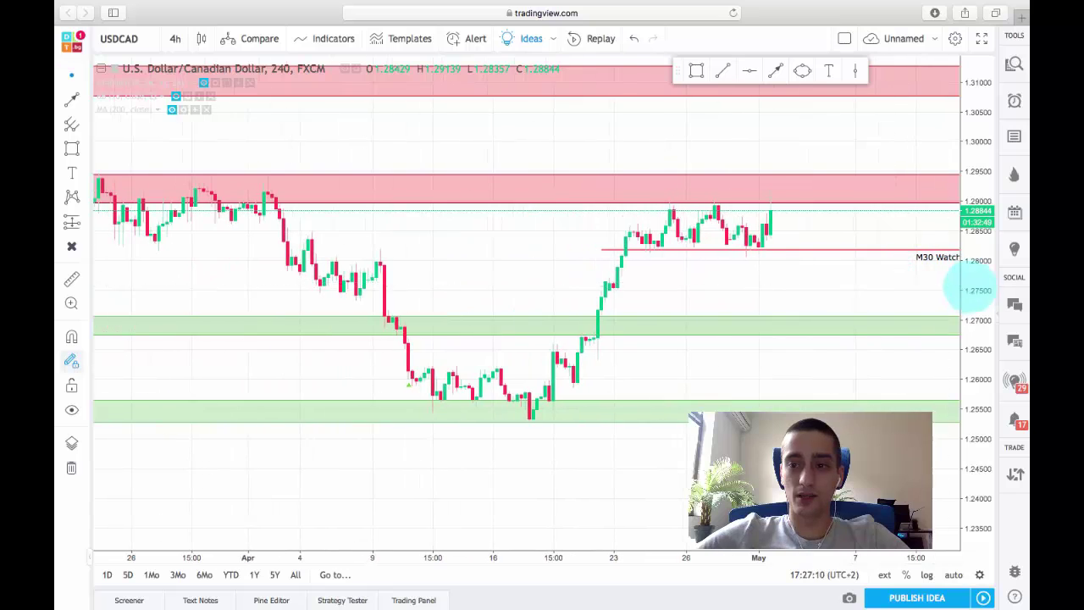
drag(913, 285, 840, 317)
drag(973, 357, 978, 314)
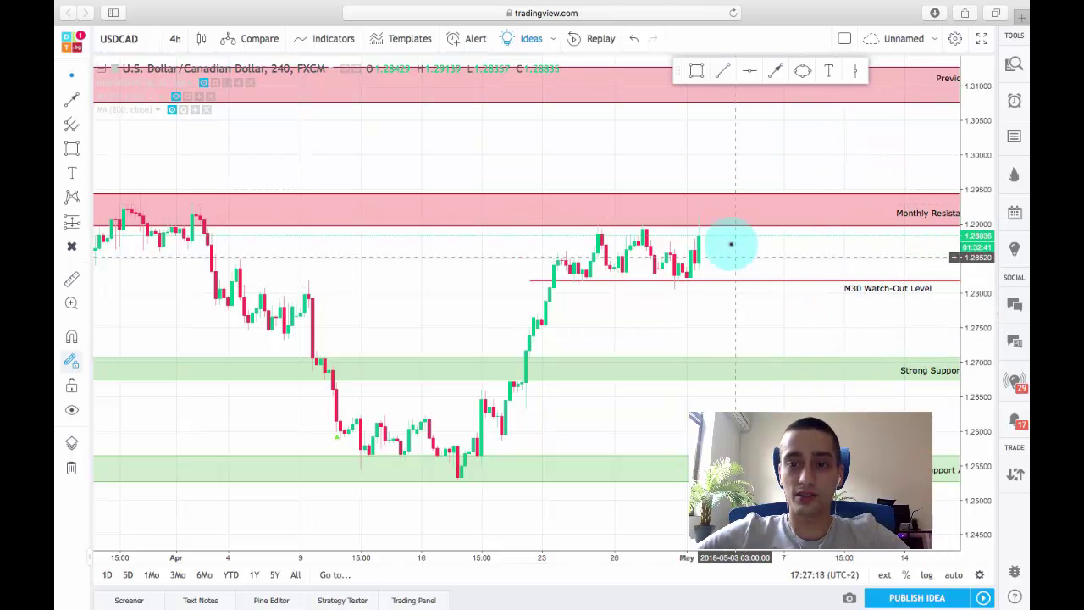
mouse_move(766, 165)
mouse_down()
mouse_move(752, 189)
mouse_move(785, 190)
mouse_move(770, 174)
mouse_up()
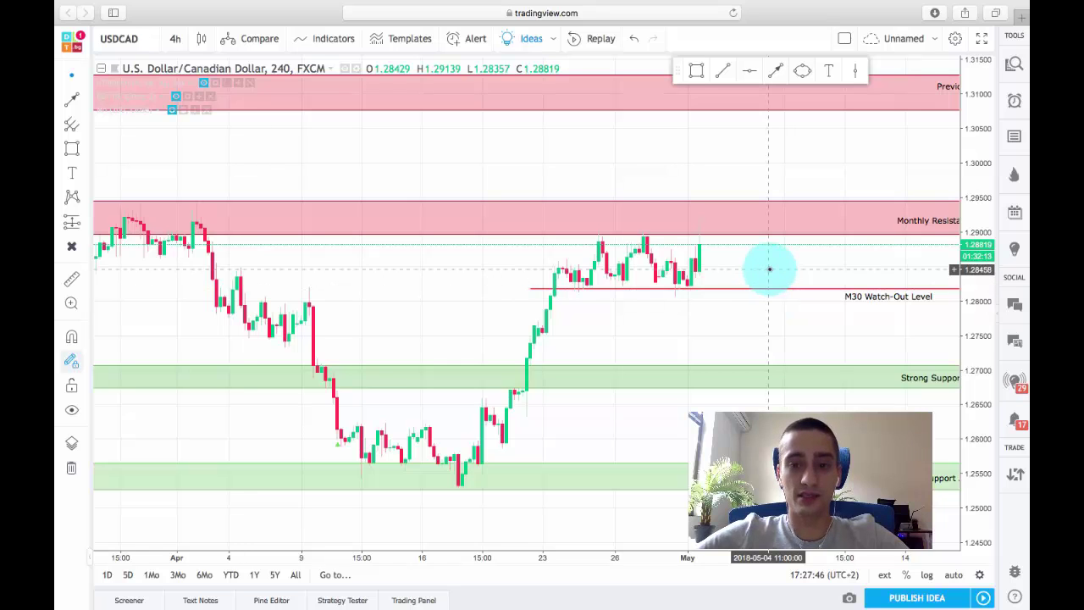
scroll(769, 269, down, 2)
drag(777, 332, 764, 351)
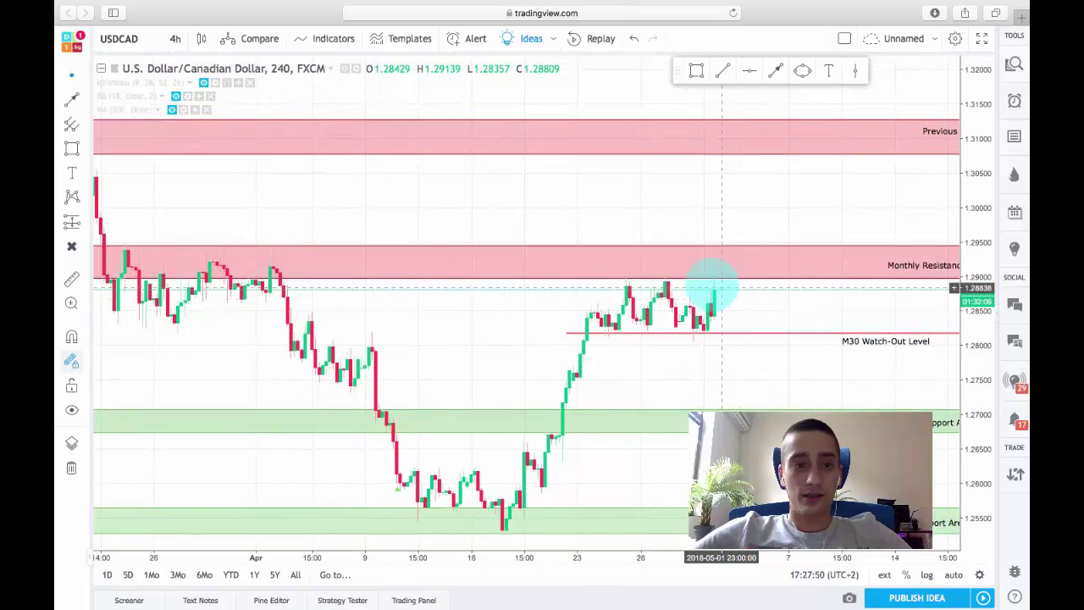
drag(774, 205, 737, 213)
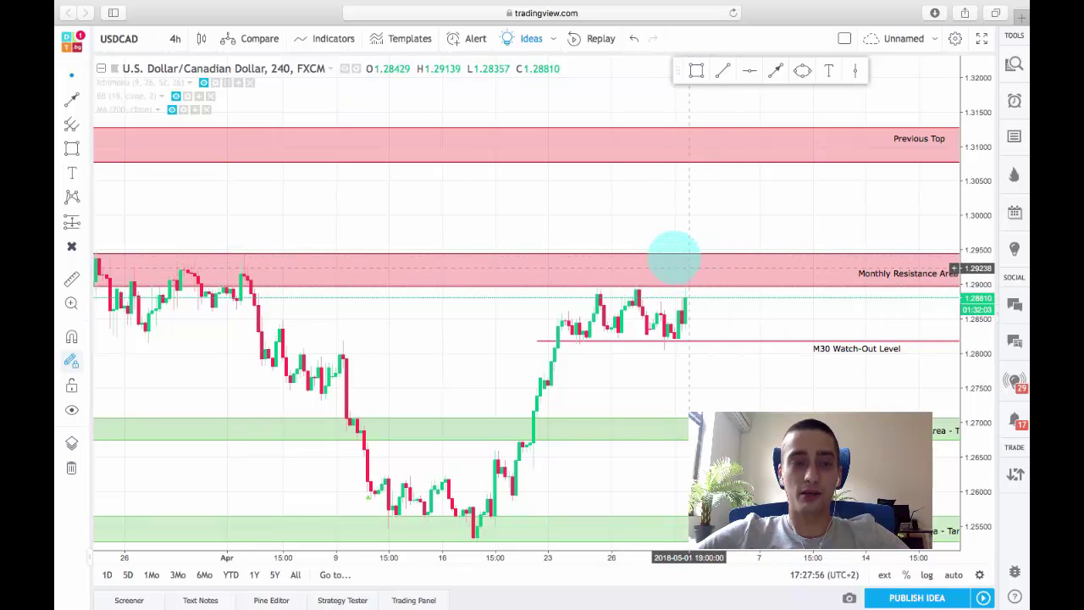
drag(726, 225, 753, 229)
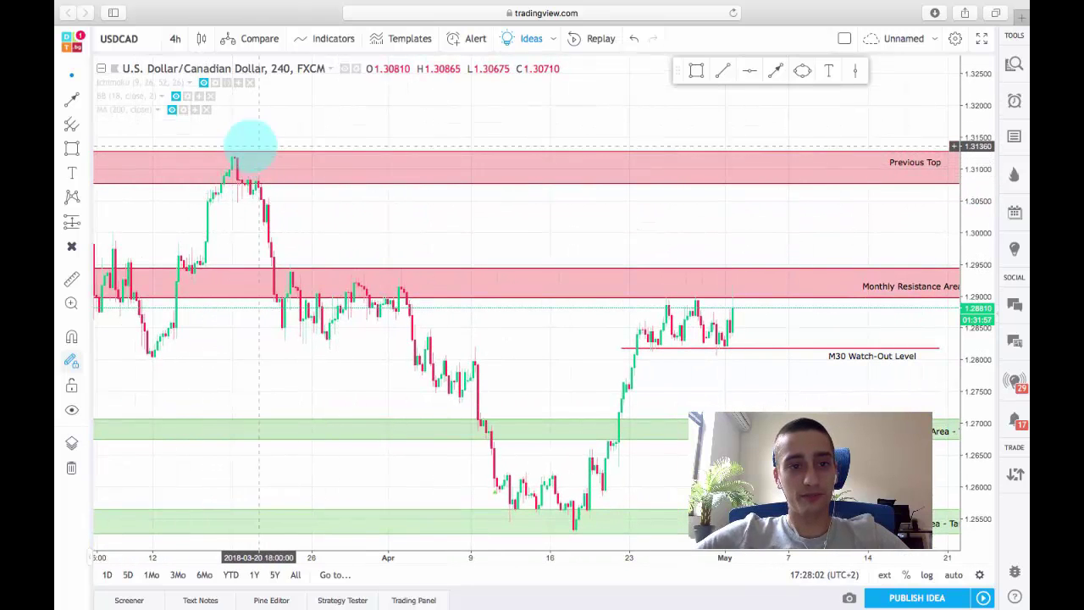
- Draw two joined arrows: from about 1.29453 up to about 1.30998 in the Previous Top zone, and down to about 1.28175 at the M30 Watch-Out Level
click(775, 71)
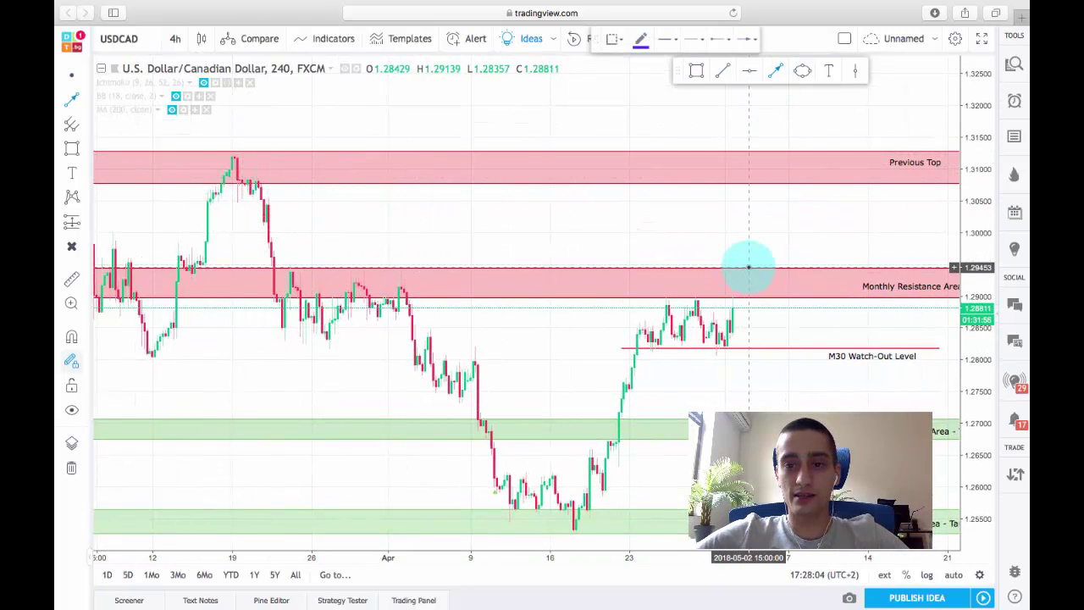
click(747, 268)
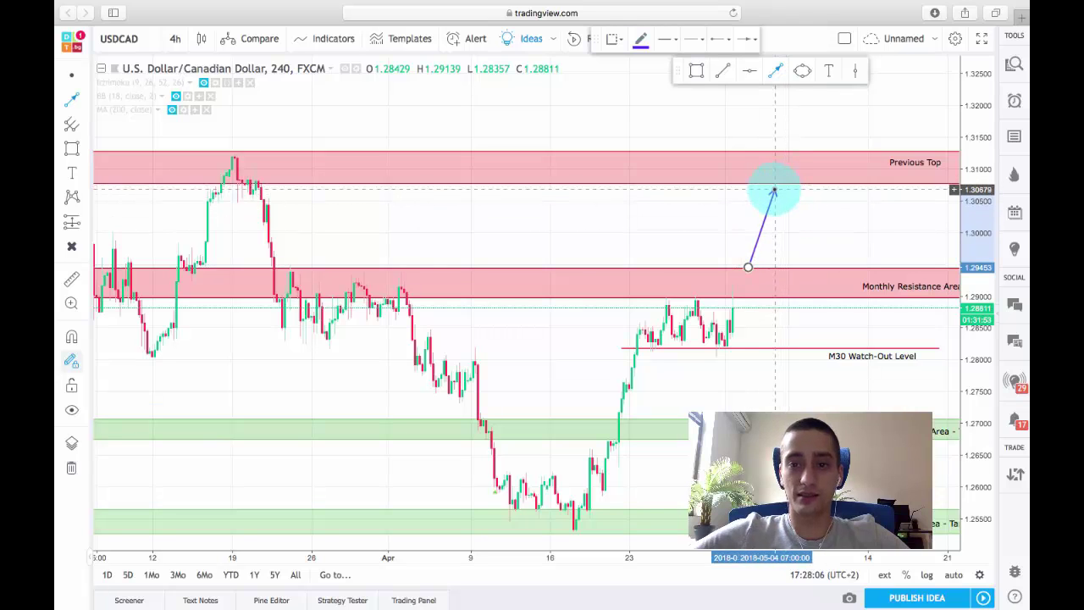
scroll(788, 170, down, 1)
click(789, 170)
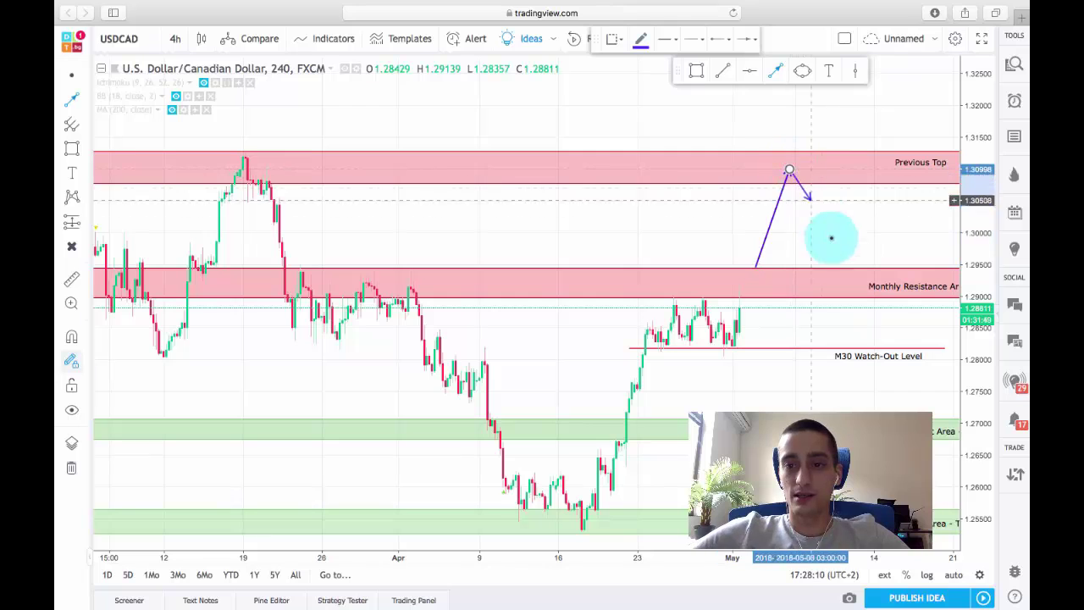
click(881, 342)
scroll(883, 343, left, 2)
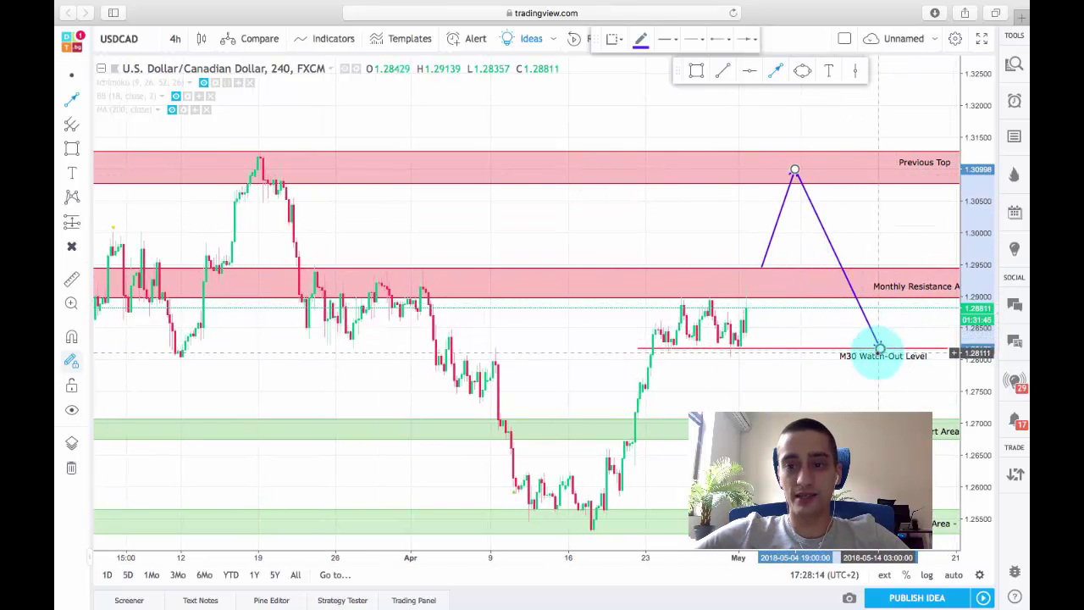
click(72, 76)
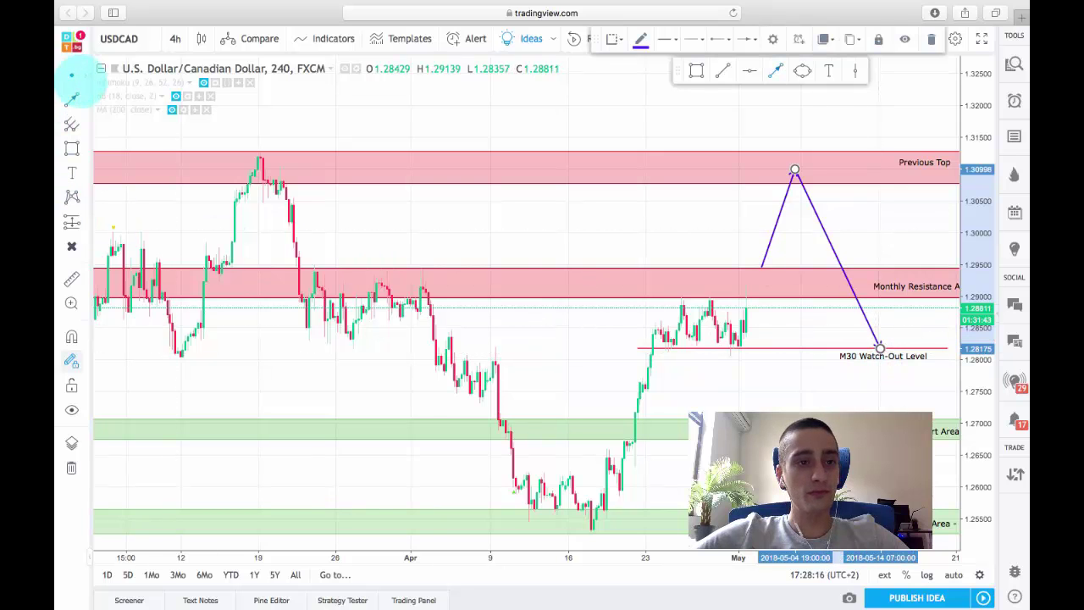
click(600, 200)
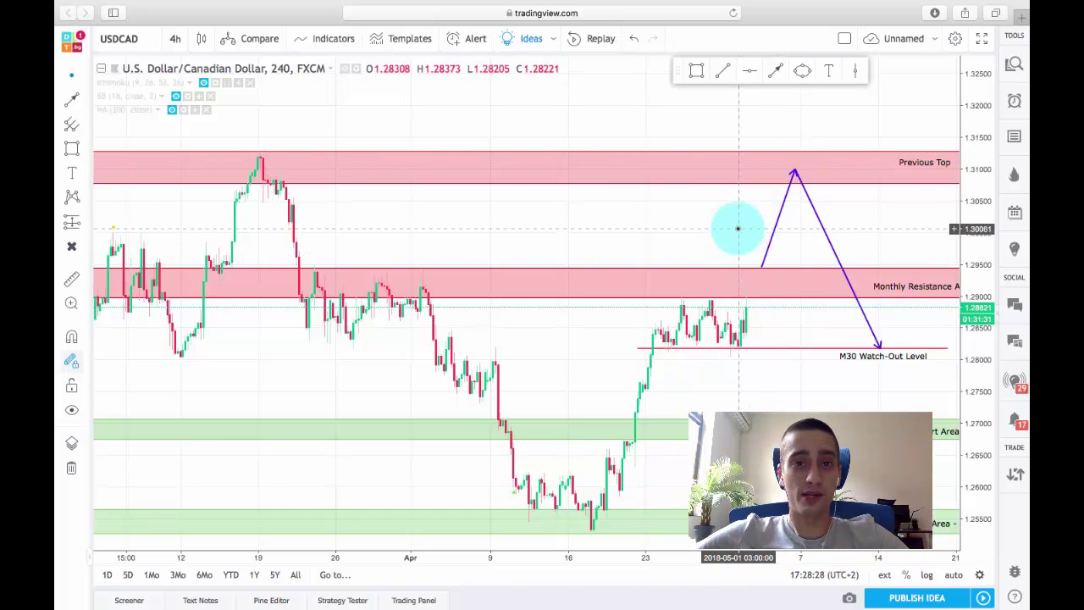
- Draw an arrow from the Monthly Resistance Area's lower edge at about 1.28971 down to the Strong Support Area's upper edge at about 1.27074
scroll(738, 229, right, 5)
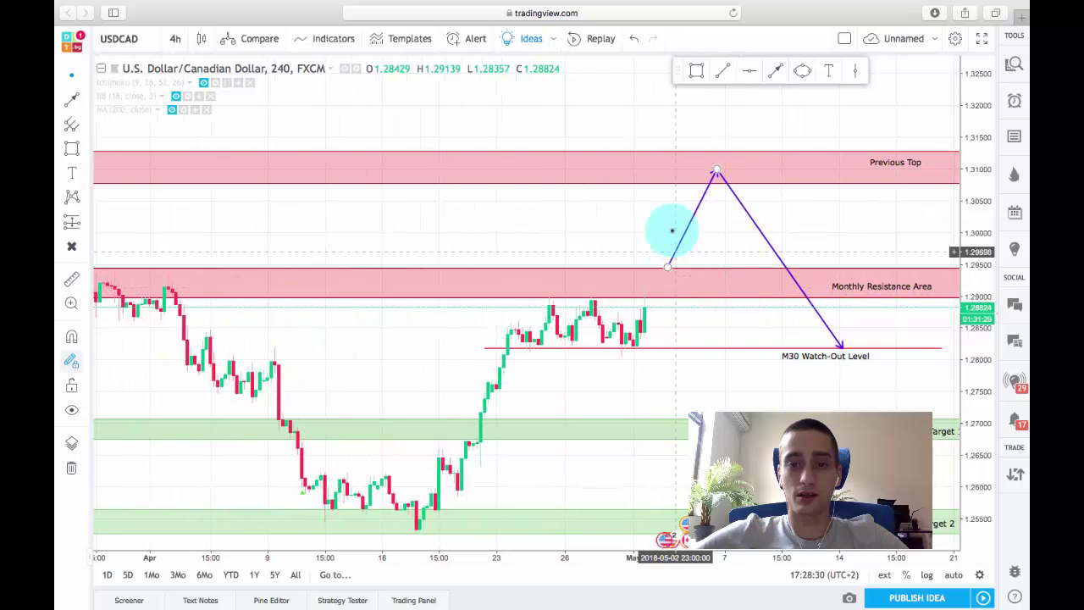
scroll(689, 218, down, 2)
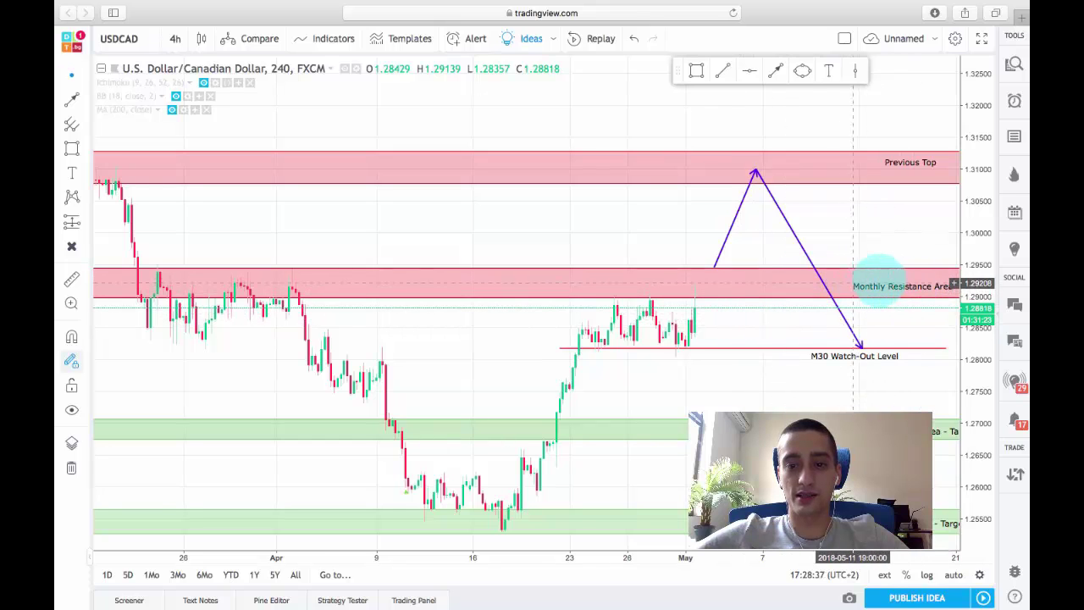
scroll(879, 283, left, 1)
scroll(813, 301, left, 4)
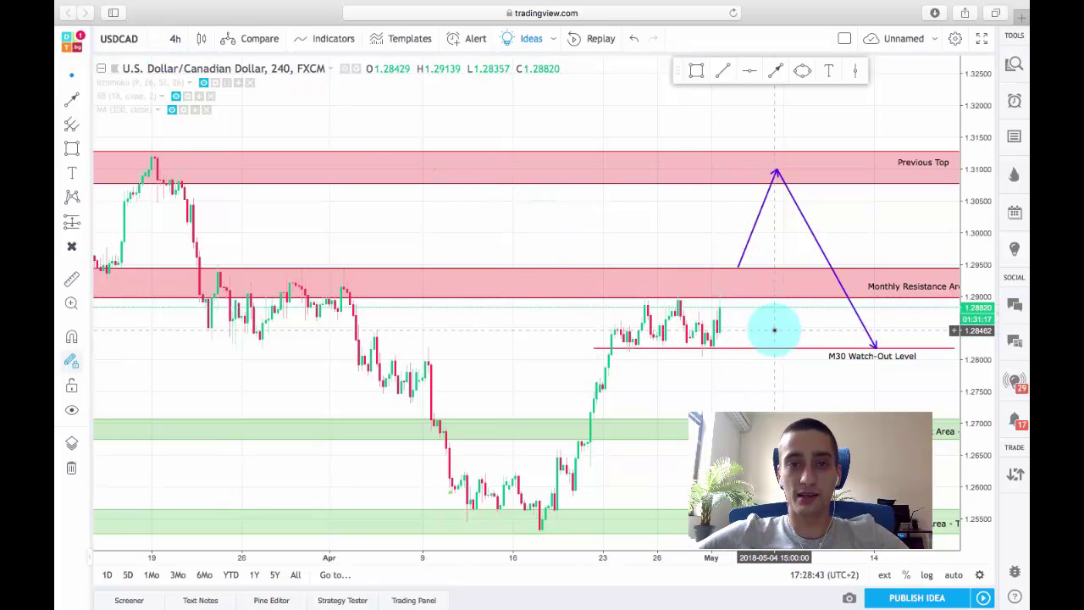
drag(771, 353, 735, 324)
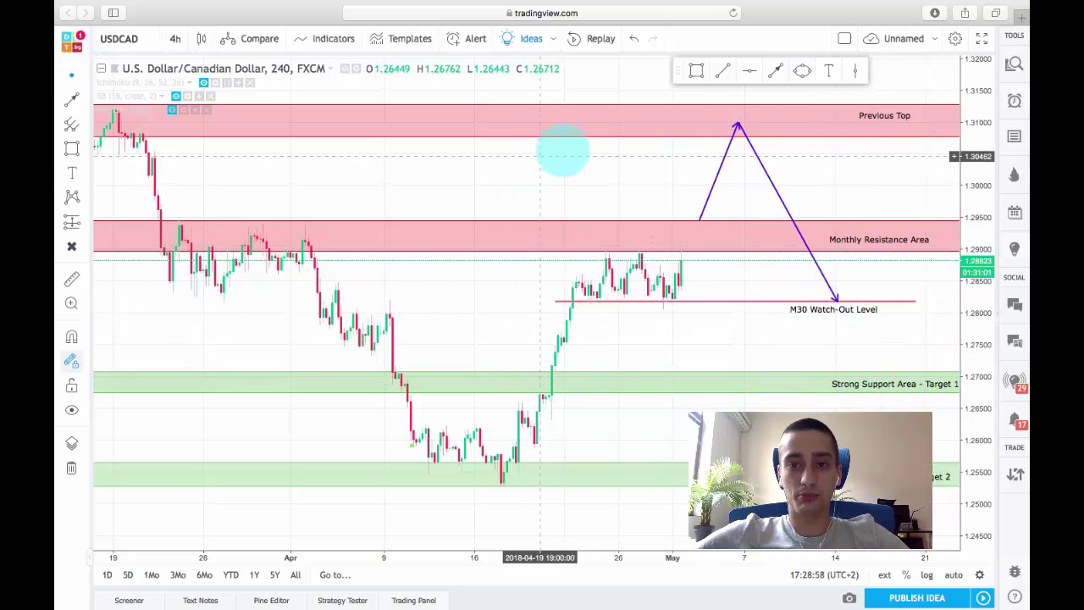
click(775, 71)
drag(708, 250, 813, 371)
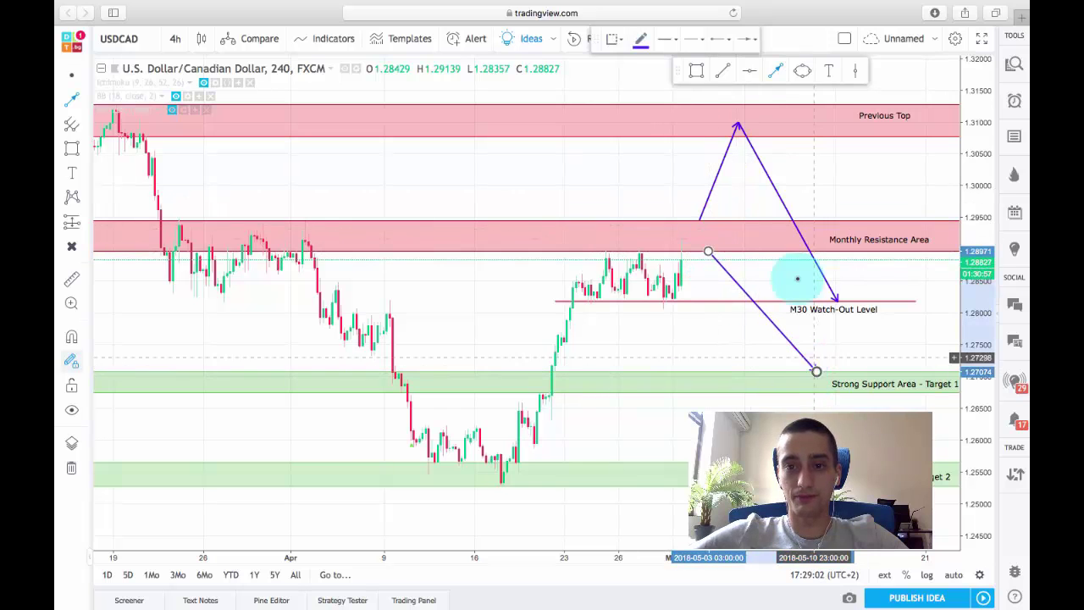
- Change the line colour of the arrow pointing to the Strong Support Area to red
click(641, 39)
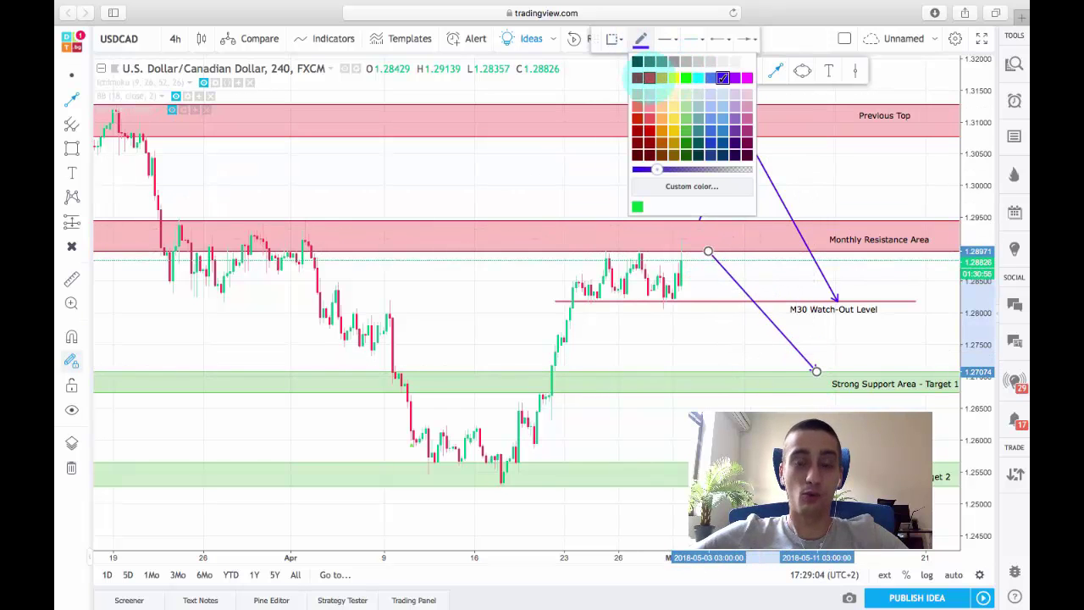
click(637, 77)
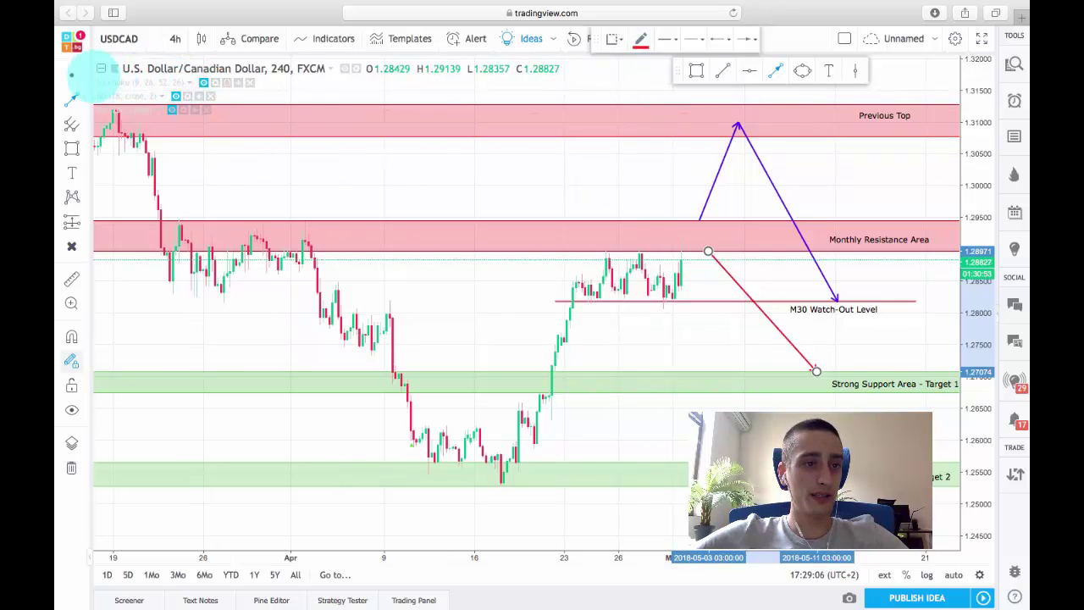
click(792, 418)
drag(833, 434, 815, 411)
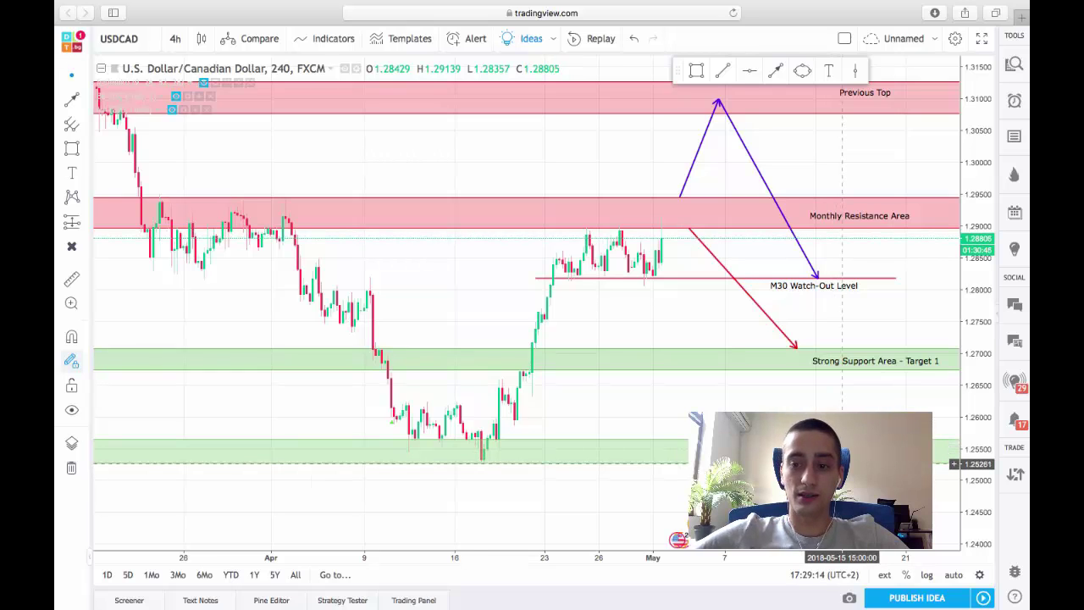
- Draw an arrow from the Strong Support Area's lower edge at about 1.26746 down to the lower support area's upper edge at about 1.25638
drag(805, 302, 837, 327)
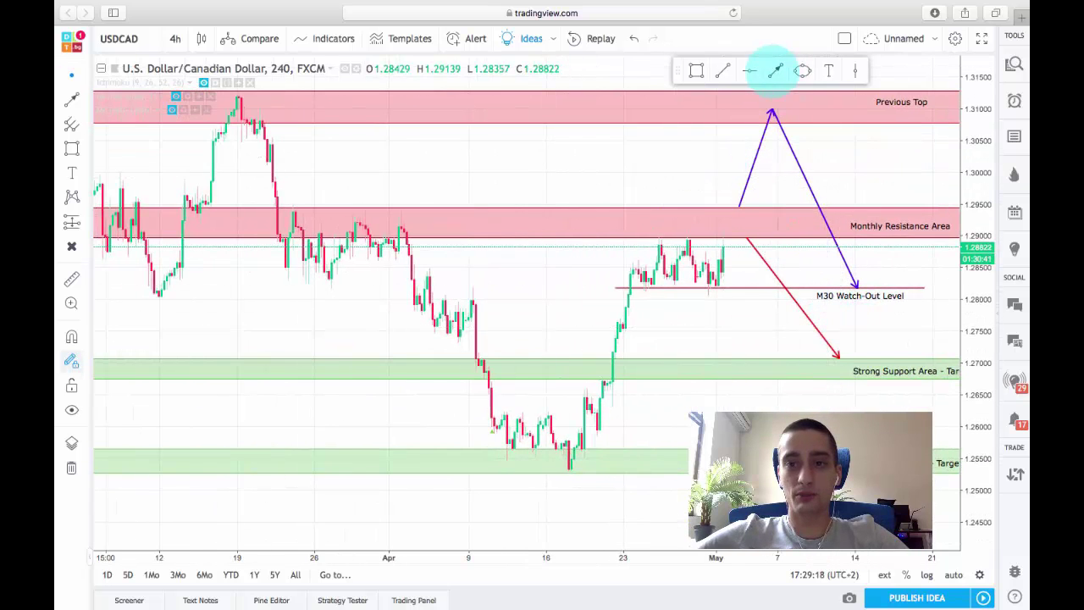
click(775, 70)
click(844, 379)
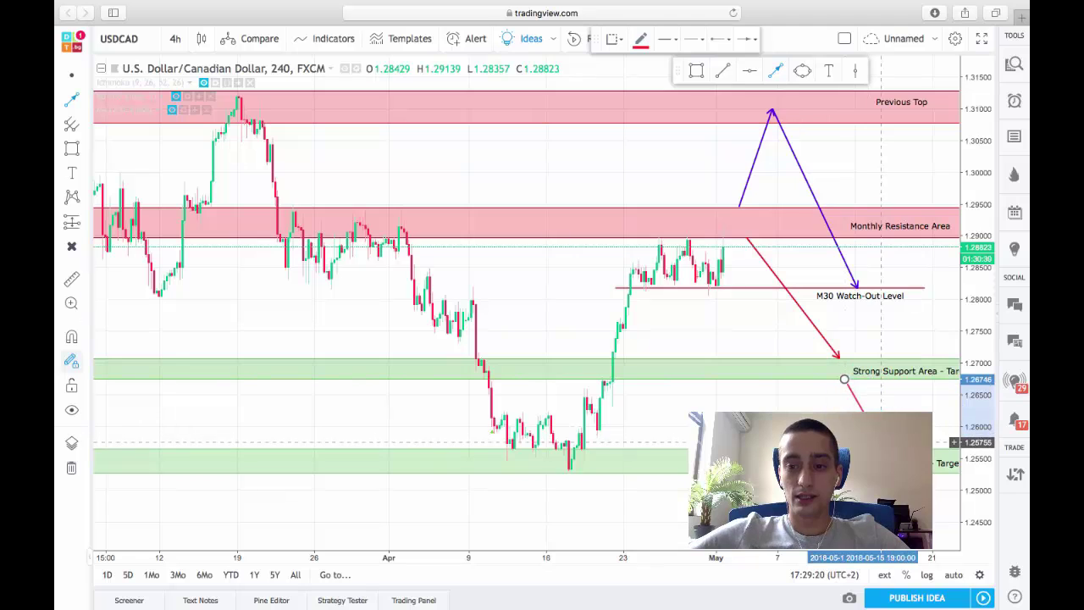
click(883, 450)
- Draw joined zigzag arrows from the Strong Support Area's upper edge: up to about 1.28003, down to about 1.27076, and up to about 1.27971
scroll(883, 449, left, 1)
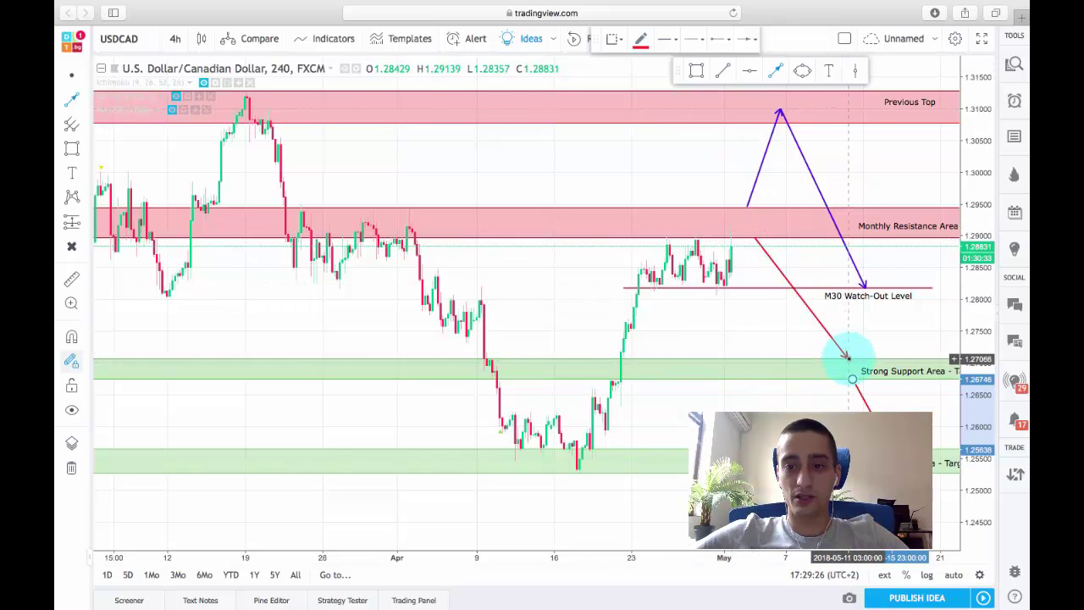
click(847, 357)
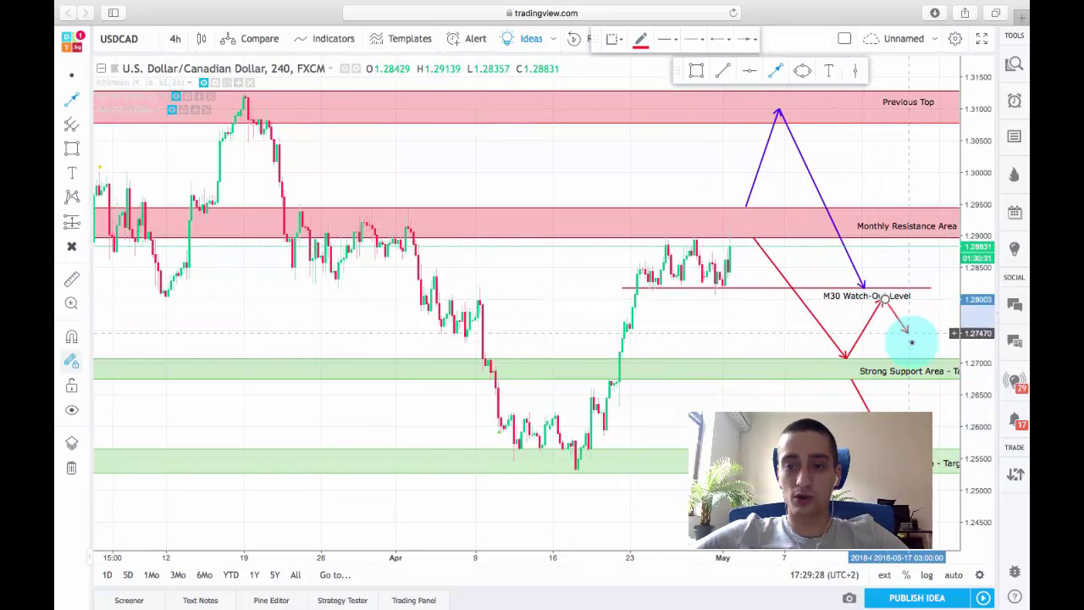
click(919, 356)
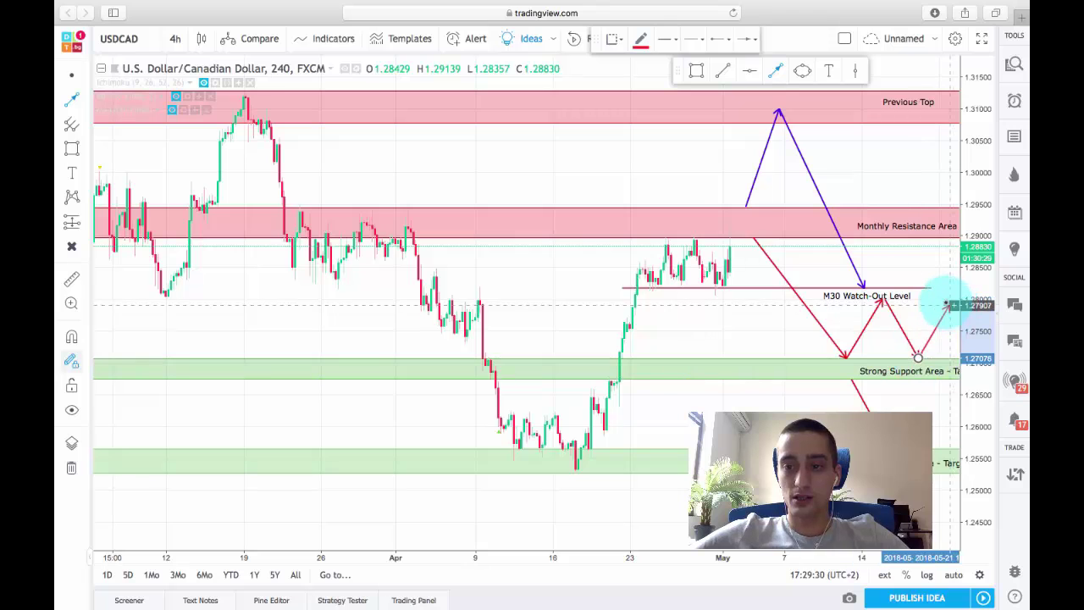
click(947, 302)
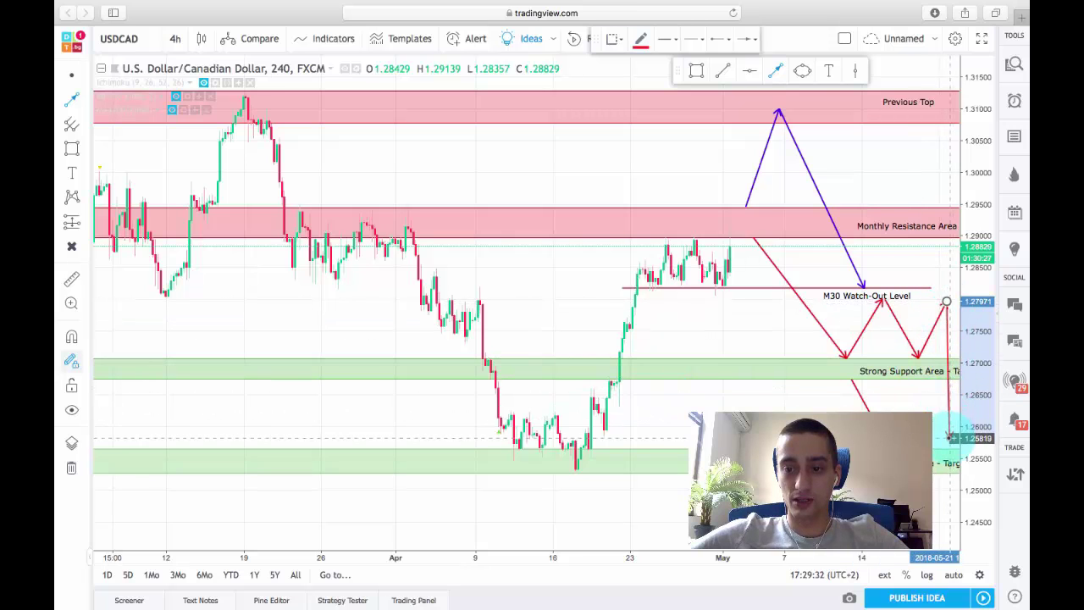